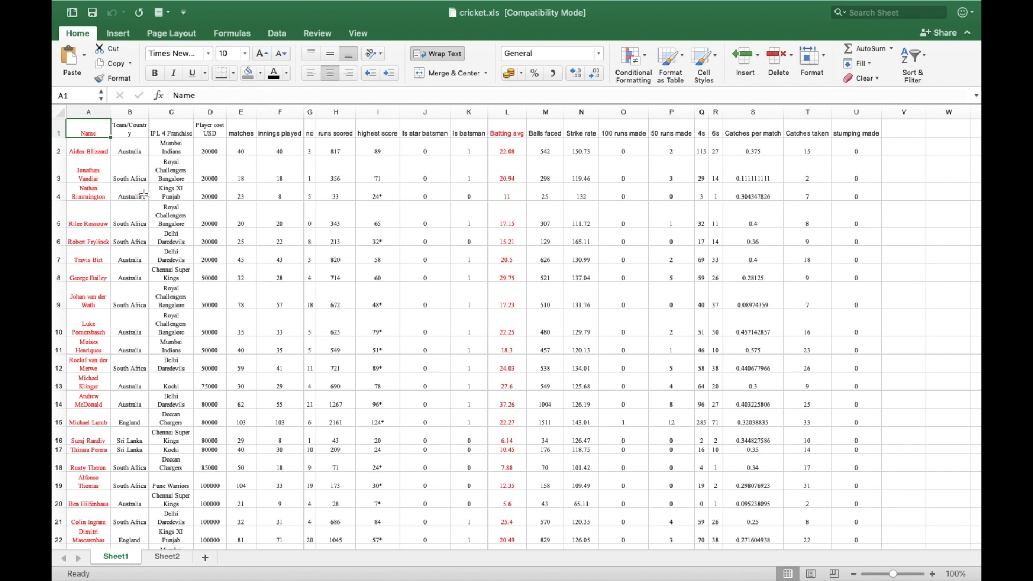
Add a new worksheet after Sheet1 and name it Australia
click(140, 146)
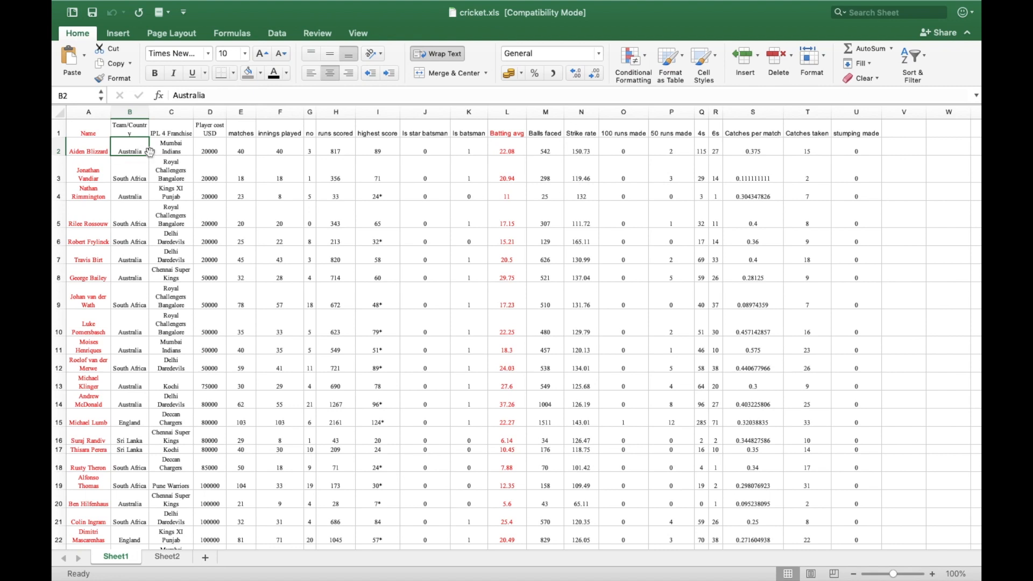
click(205, 560)
double_click(165, 557)
text(Australia)
key(Return)
click(111, 157)
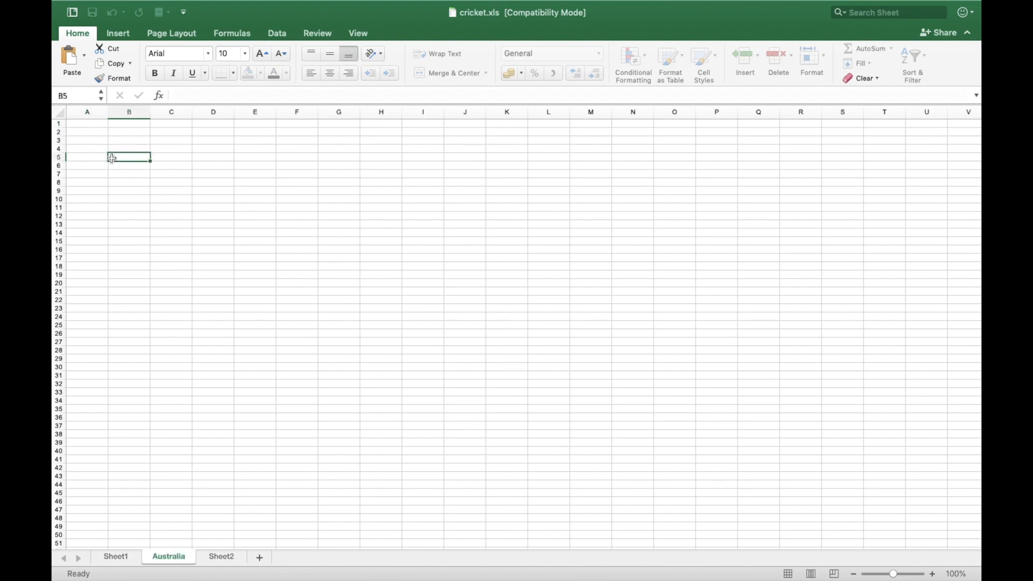
key(Left)
click(111, 157)
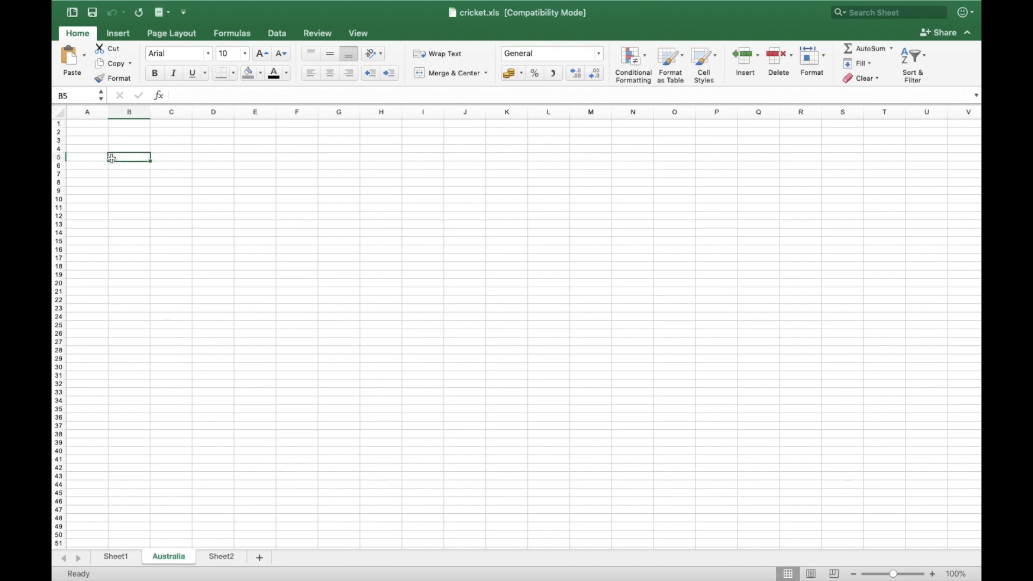
key(Right)
key(Right)
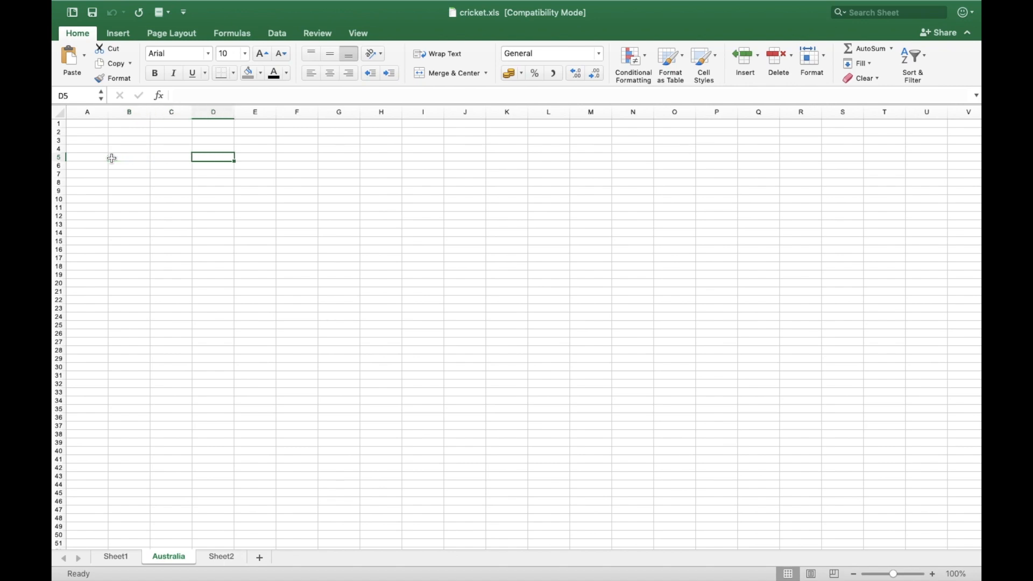
key(Right)
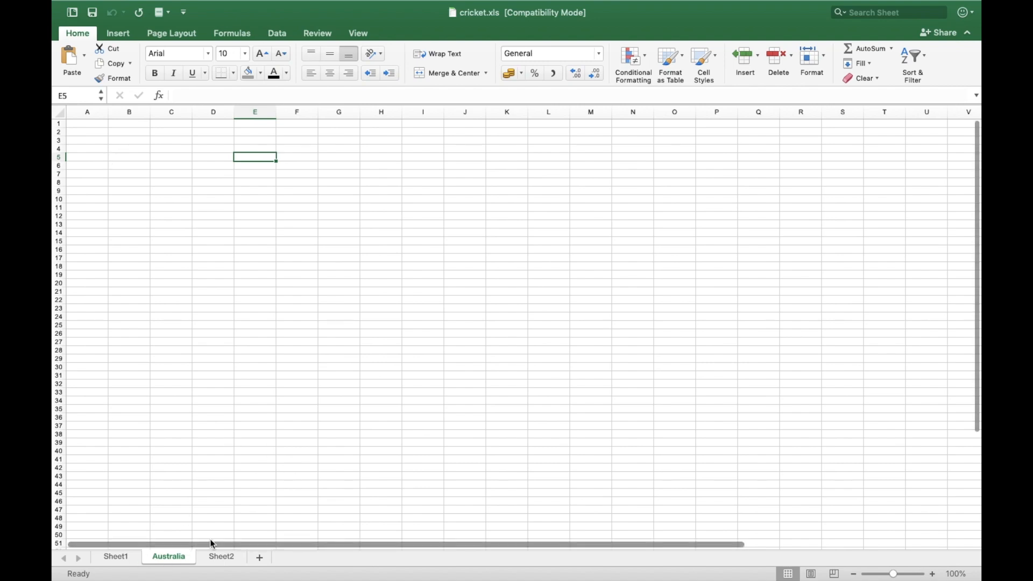
Delete the empty Australia worksheet and return to the player data on Sheet1
click(118, 553)
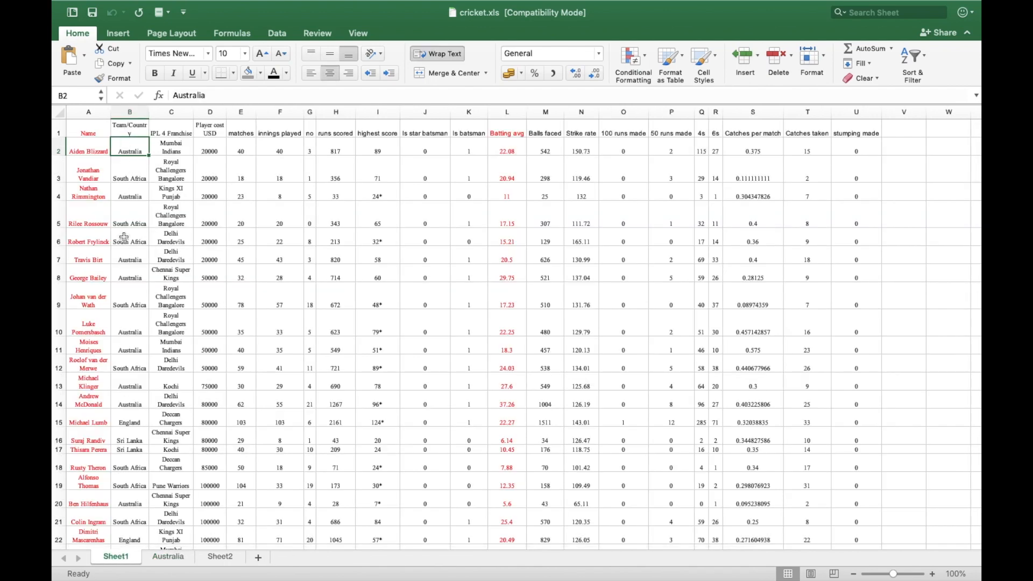
click(169, 556)
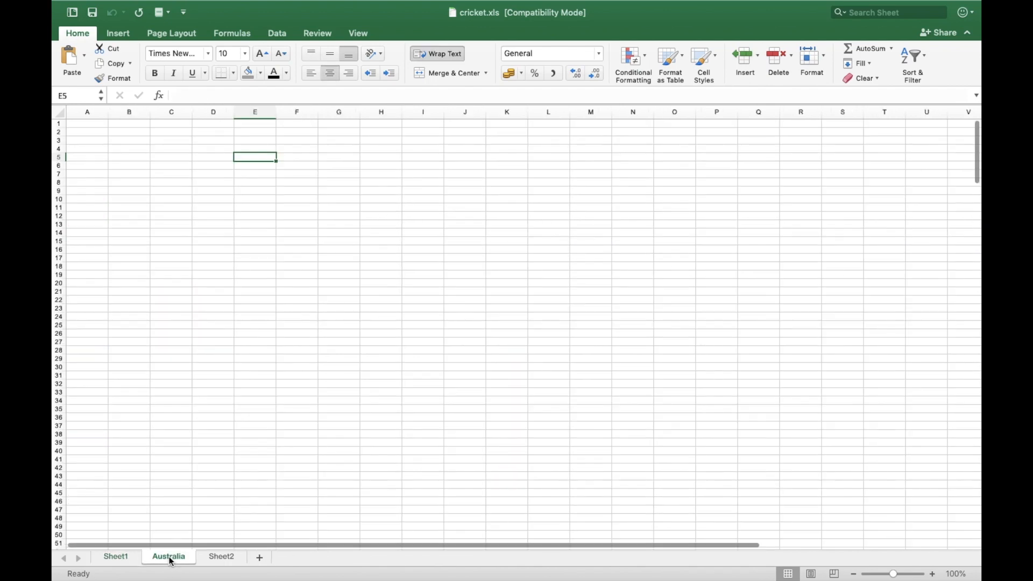
right_click(169, 557)
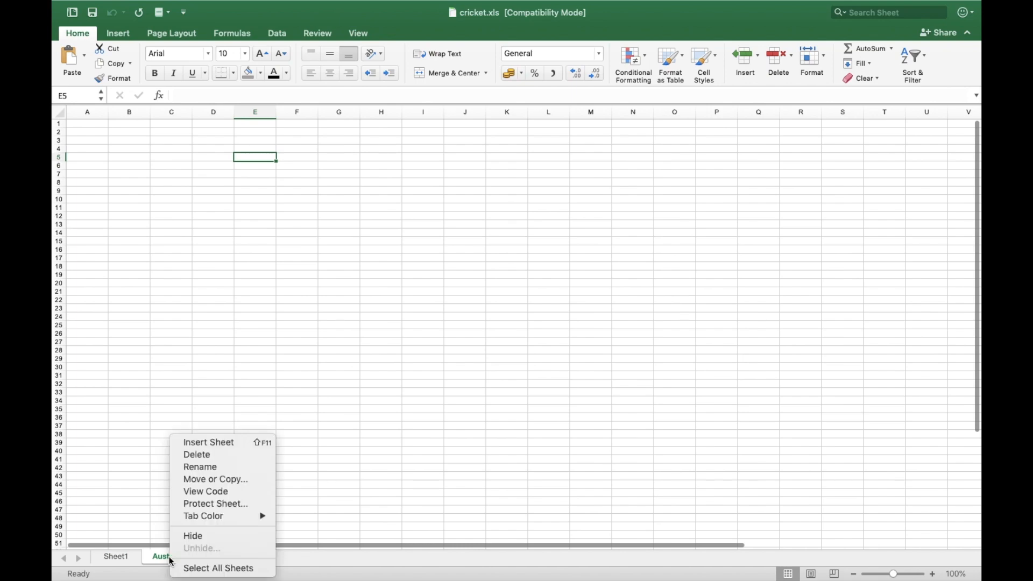
click(203, 454)
click(126, 555)
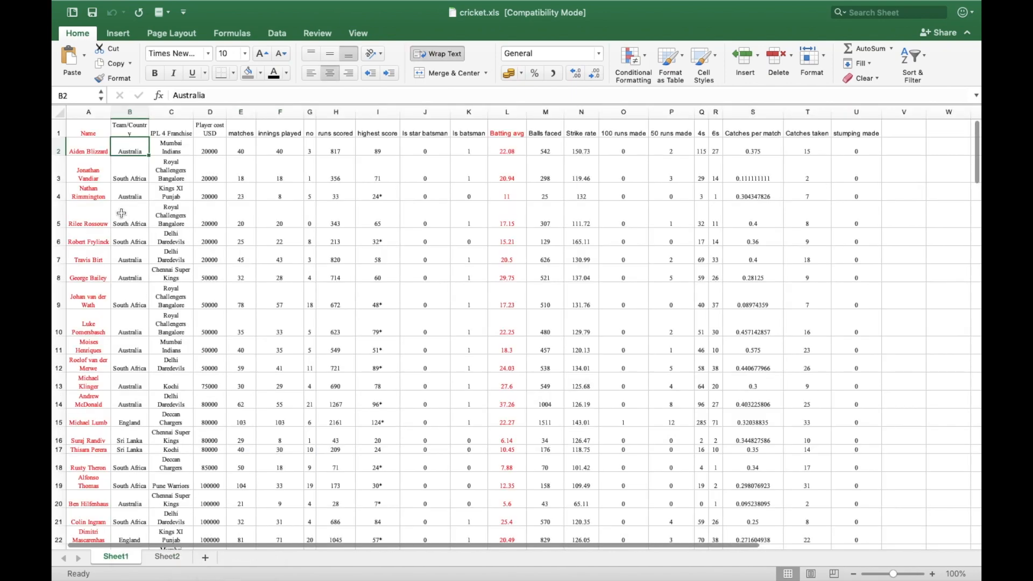
Create a PivotTable from the Sheet1 data range A1:U130 on a new worksheet
click(88, 135)
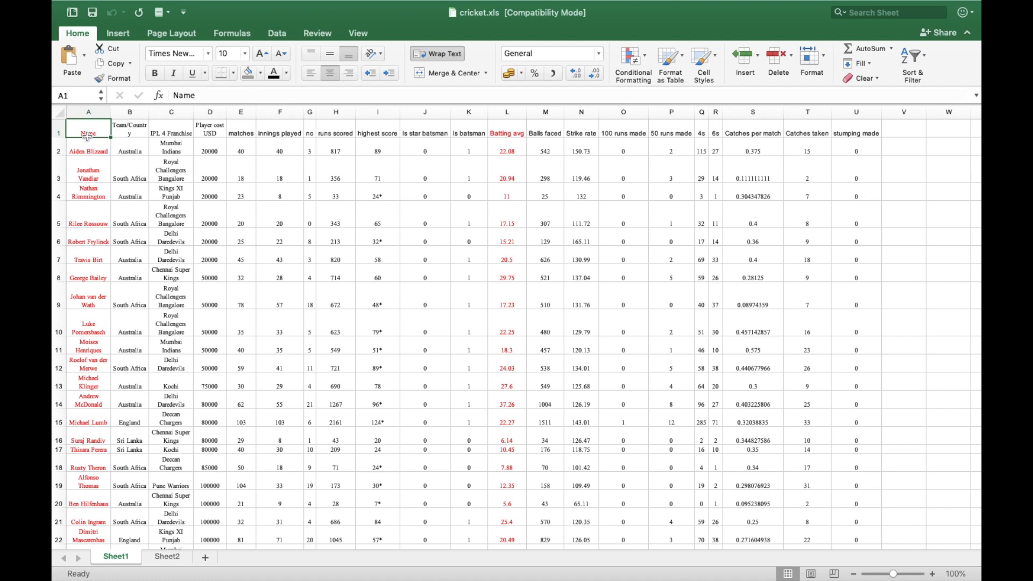
click(118, 33)
click(77, 75)
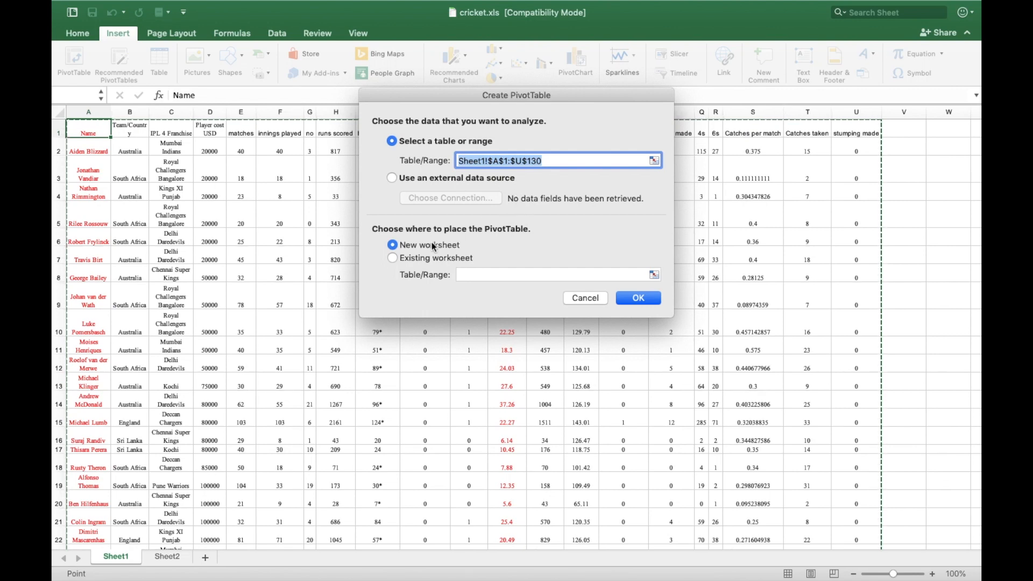
click(639, 299)
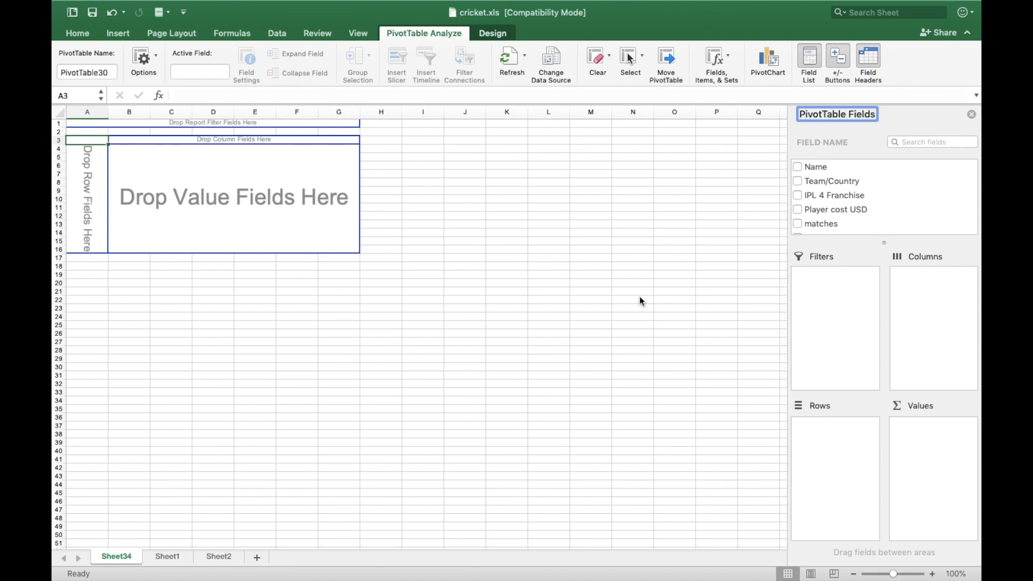
Set Team/Country as the PivotTable's report filter and add Name as a row field
click(823, 184)
drag(822, 184, 840, 302)
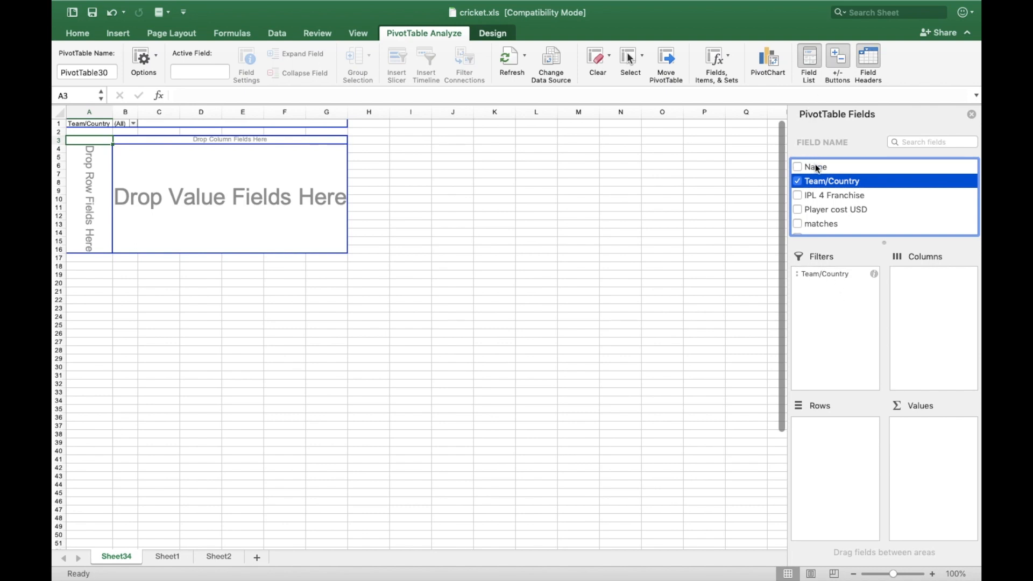
drag(816, 168, 851, 423)
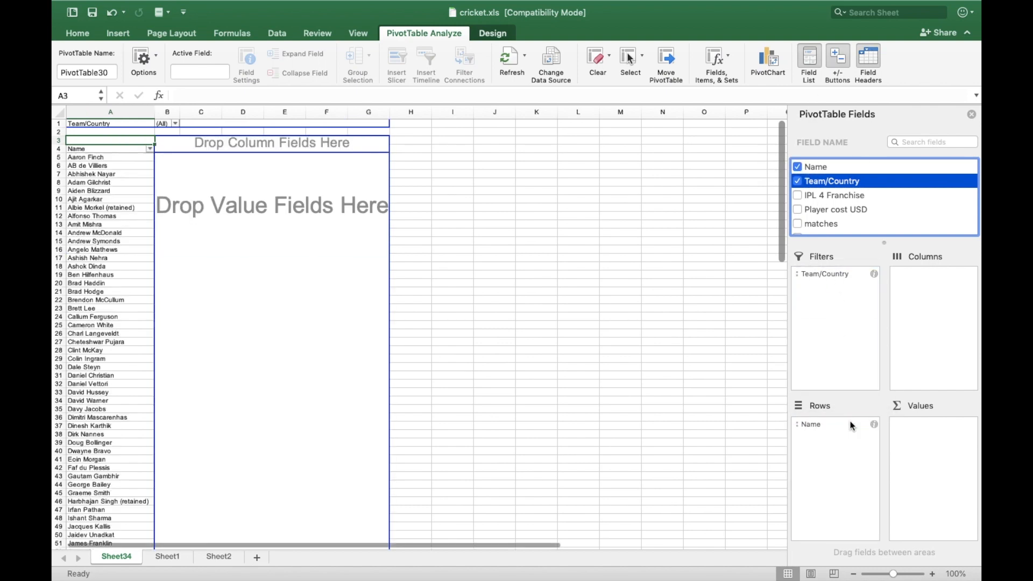
Add IPL 4 Franchise as a row field above Name and sum Player cost USD as the values
click(798, 198)
drag(938, 421, 847, 457)
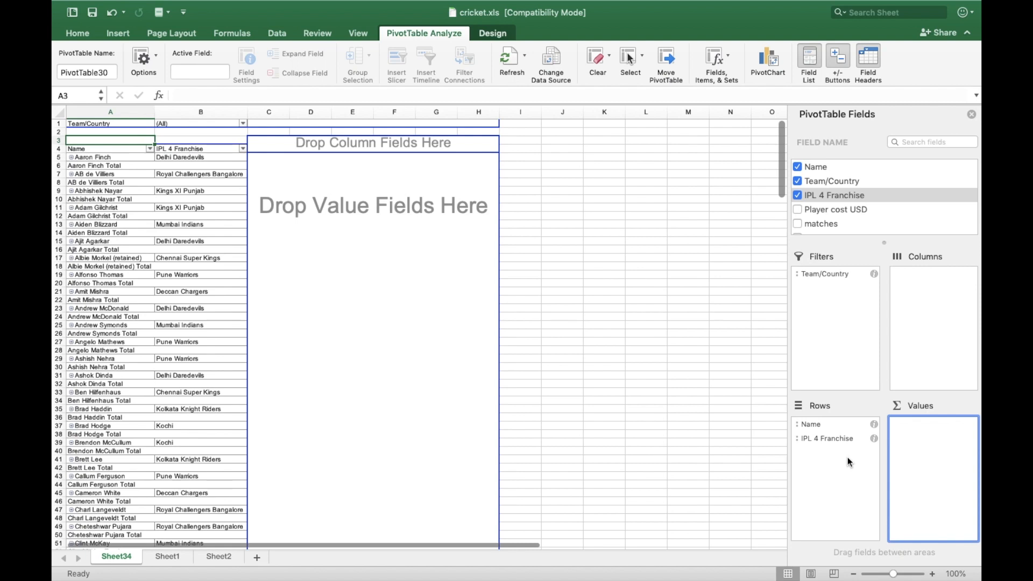
drag(843, 207, 934, 446)
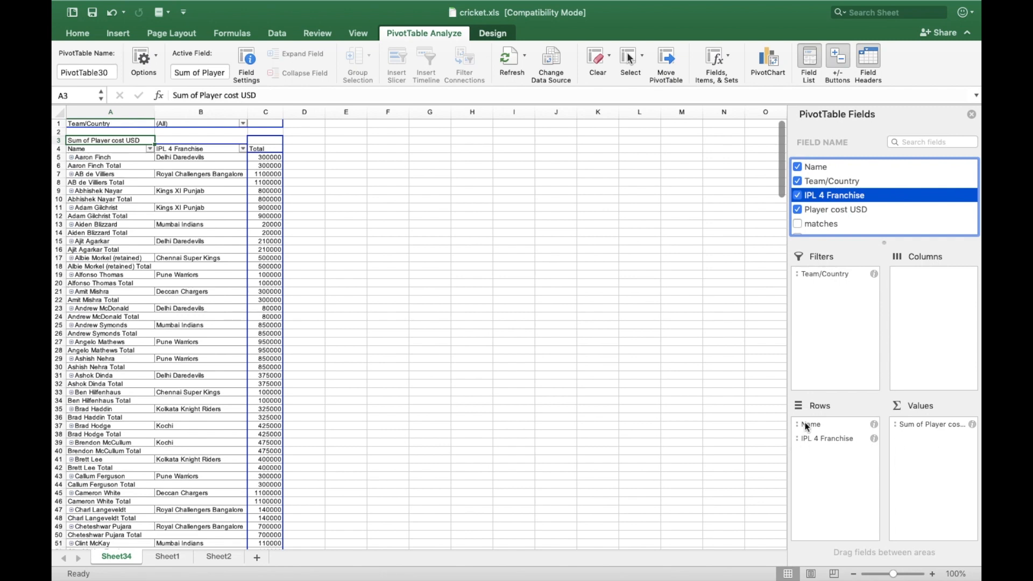
drag(809, 424, 815, 454)
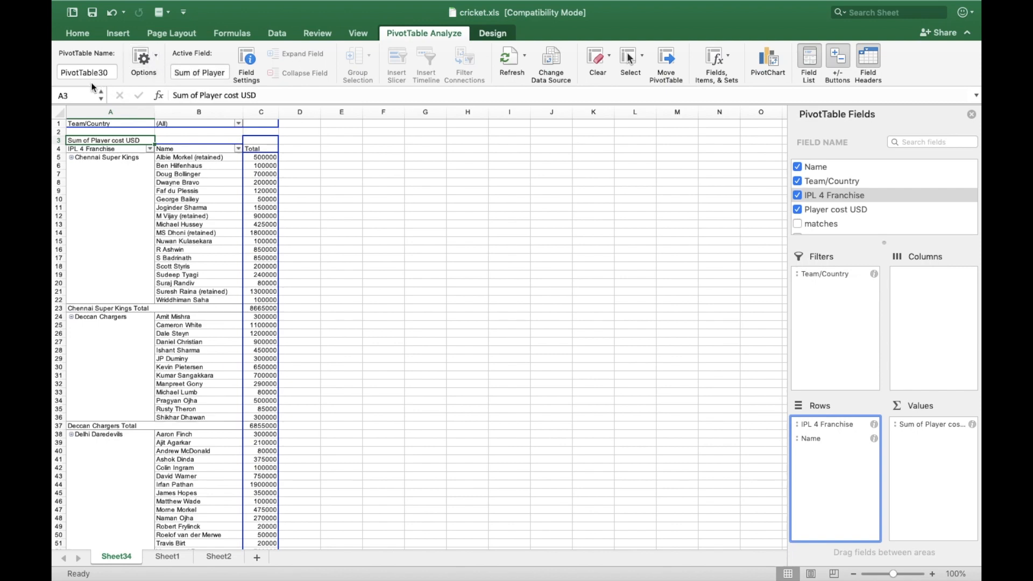
Generate a separate report filter page for every Team/Country value and open the Bangladesh sheet
click(156, 55)
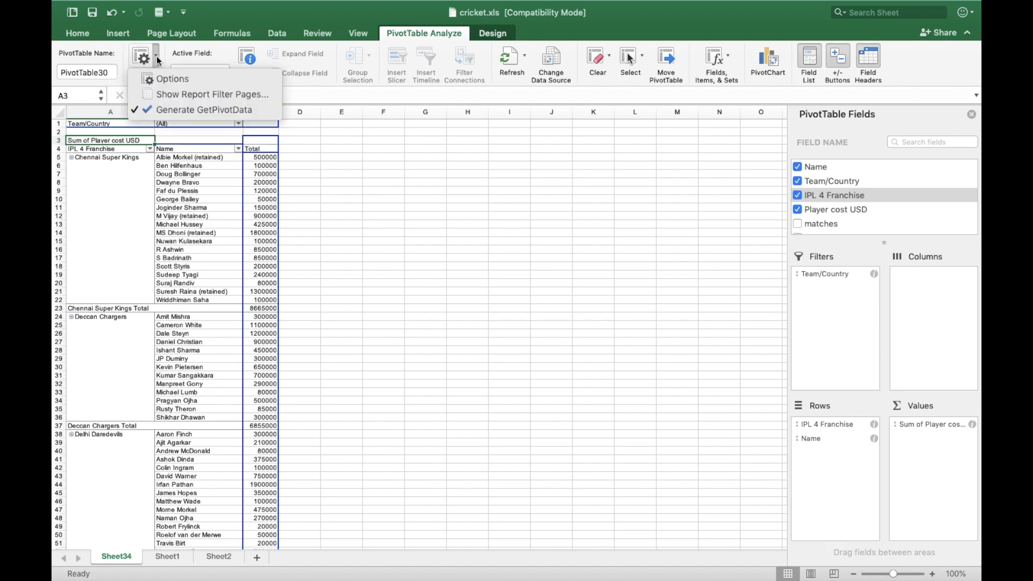
click(180, 101)
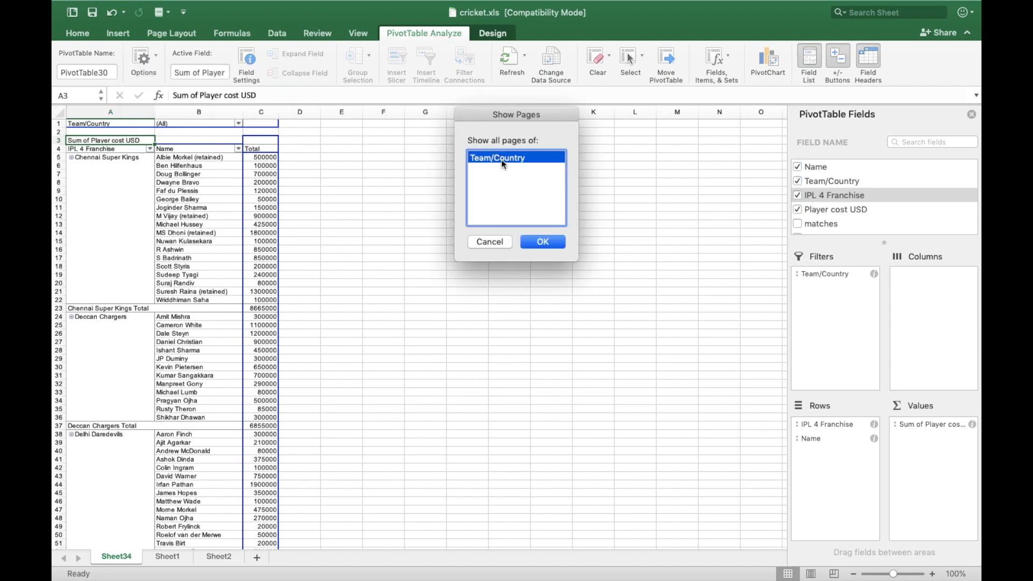
click(543, 241)
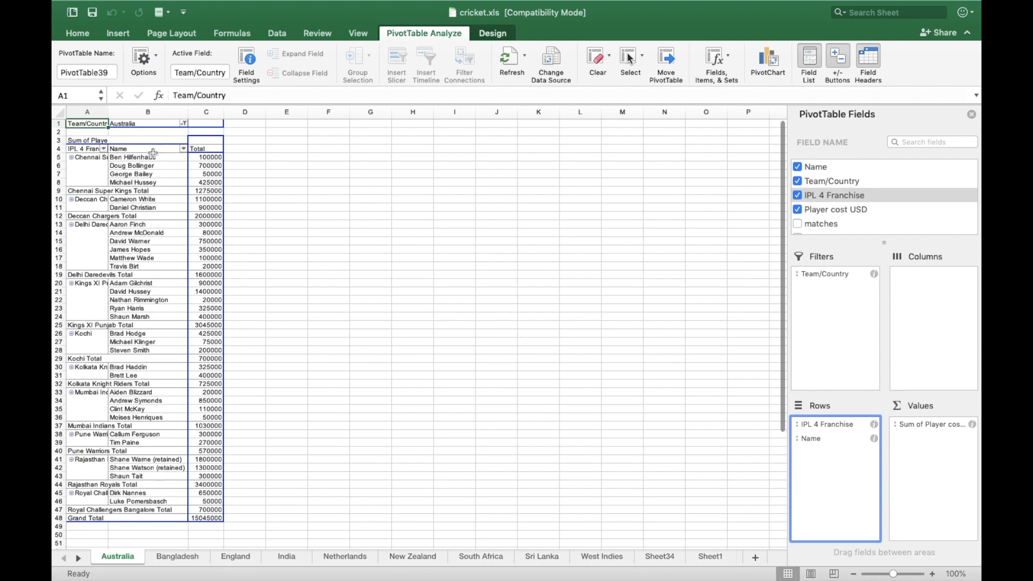
click(195, 559)
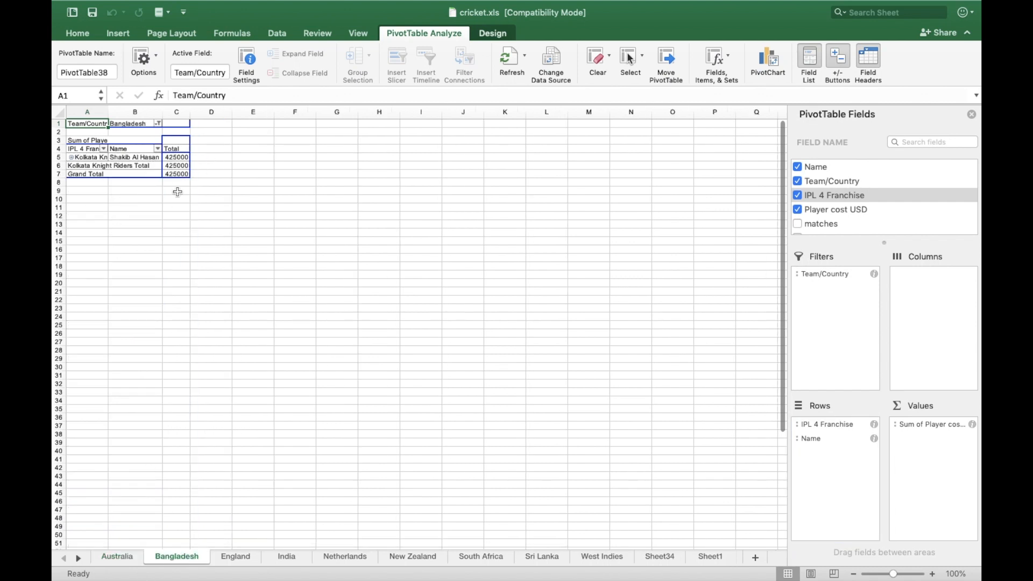
Filter the original PivotTable on Sheet34 to show only Bangladesh in Team/Country
click(659, 557)
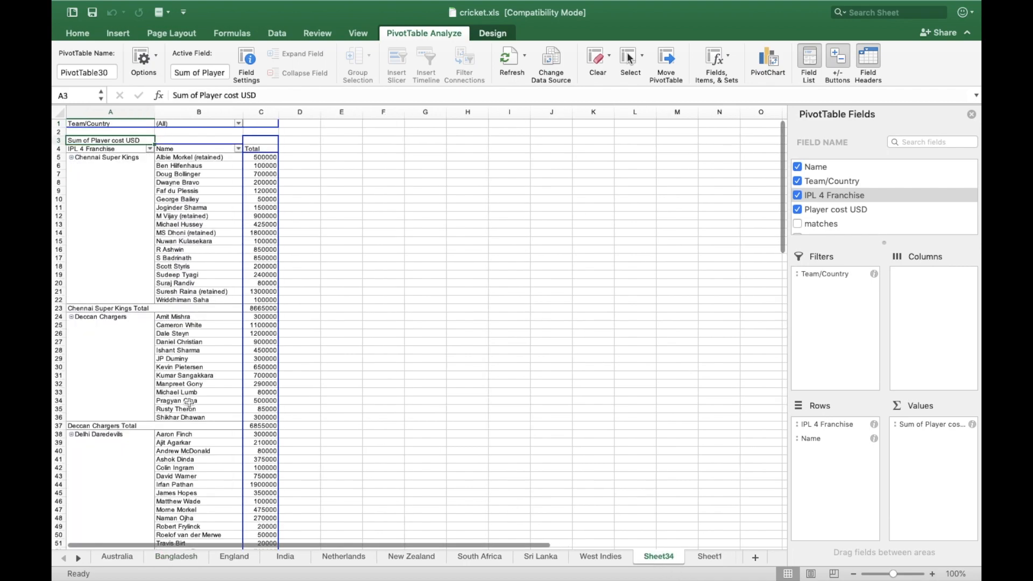
scroll(188, 402, down, 20)
scroll(189, 403, up, 8)
scroll(188, 402, up, 20)
scroll(182, 149, up, 10)
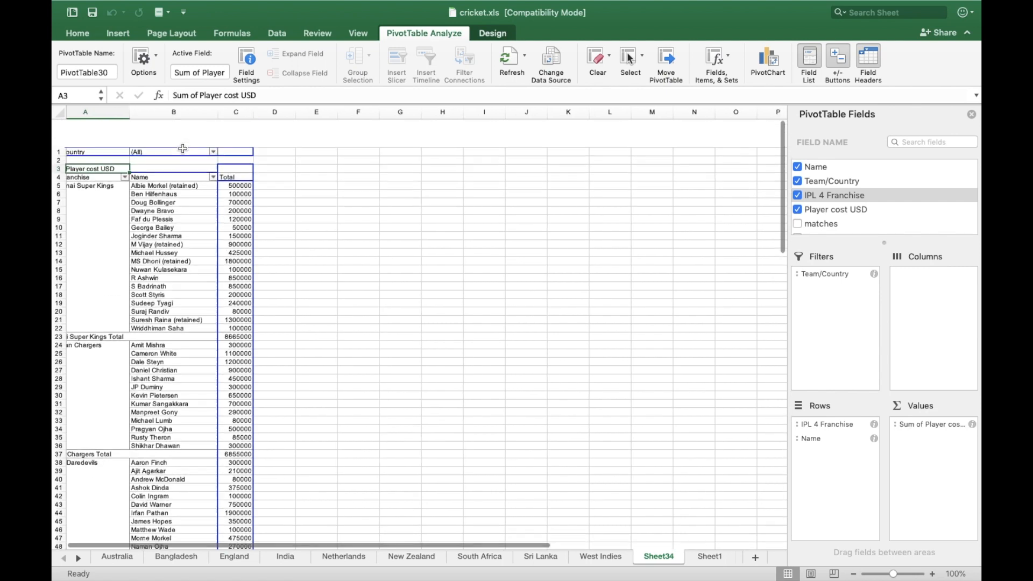
click(214, 126)
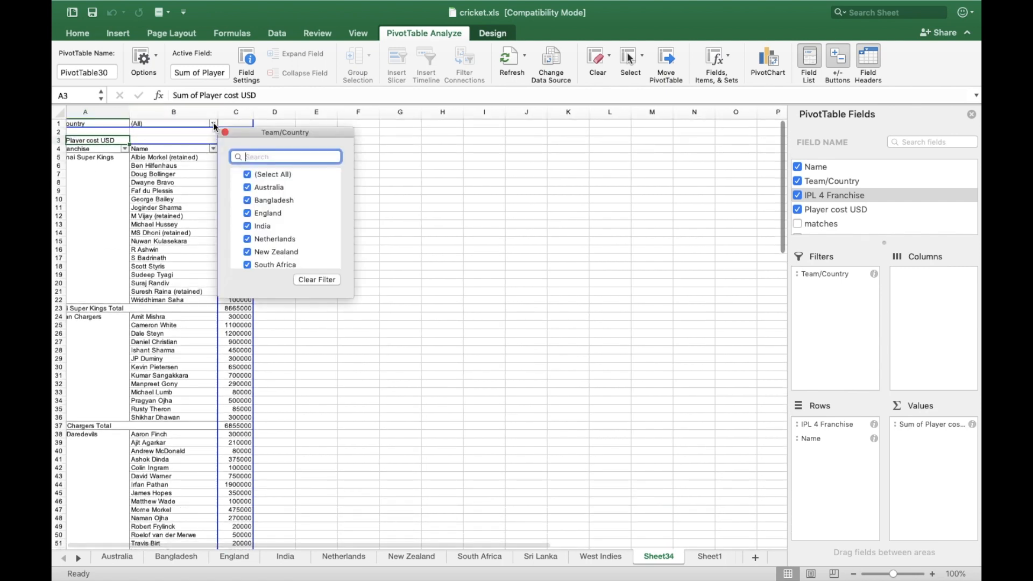
click(250, 173)
click(248, 200)
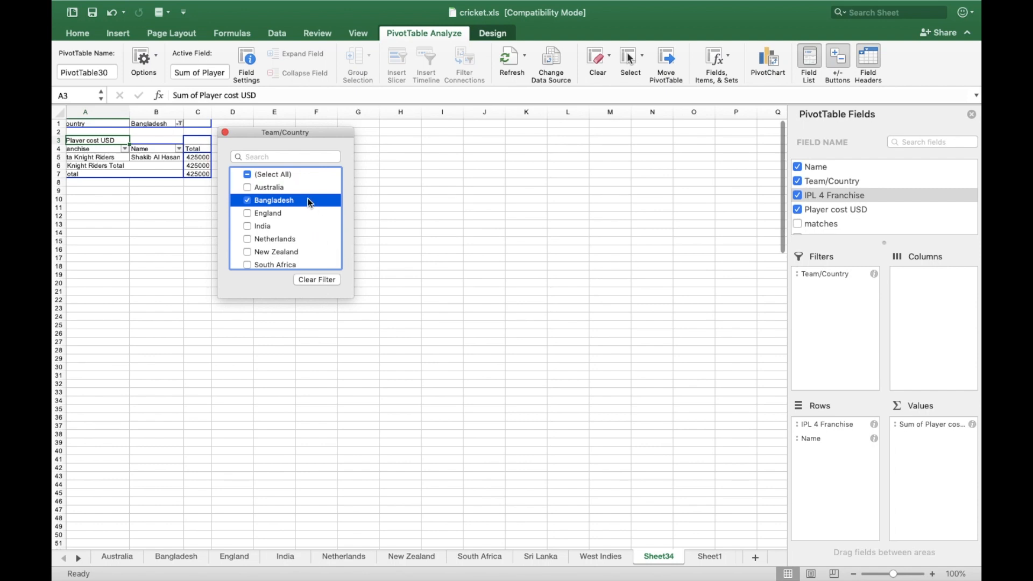
click(208, 234)
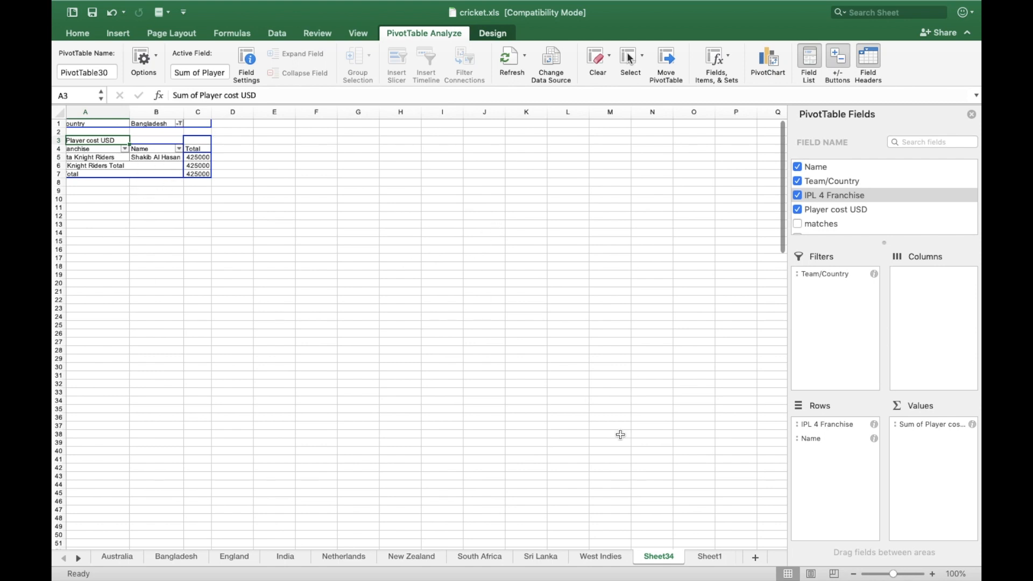
Look through the generated country sheets from West Indies back to India, checking each one's pivot table
click(613, 557)
click(544, 558)
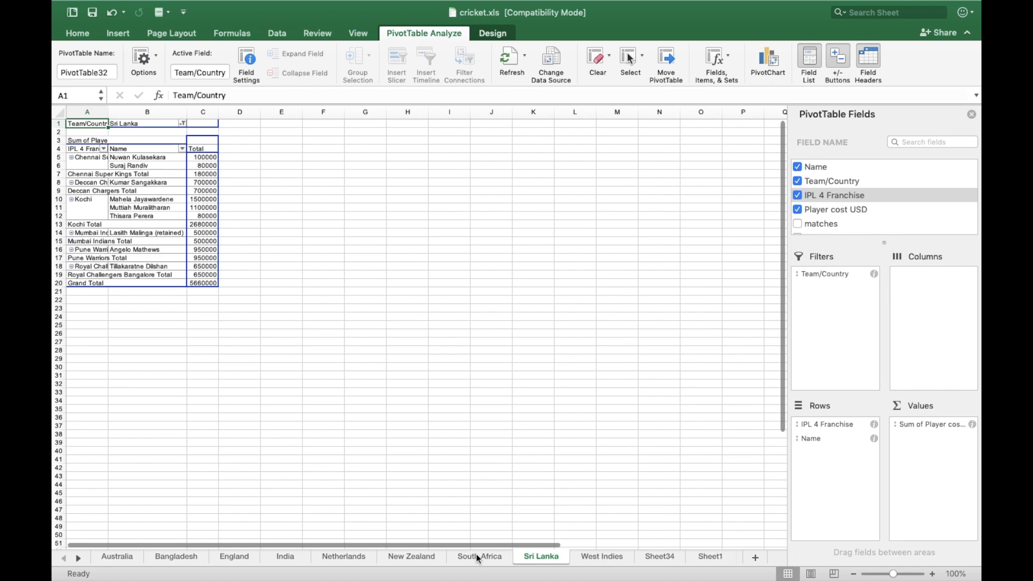
click(477, 558)
click(413, 556)
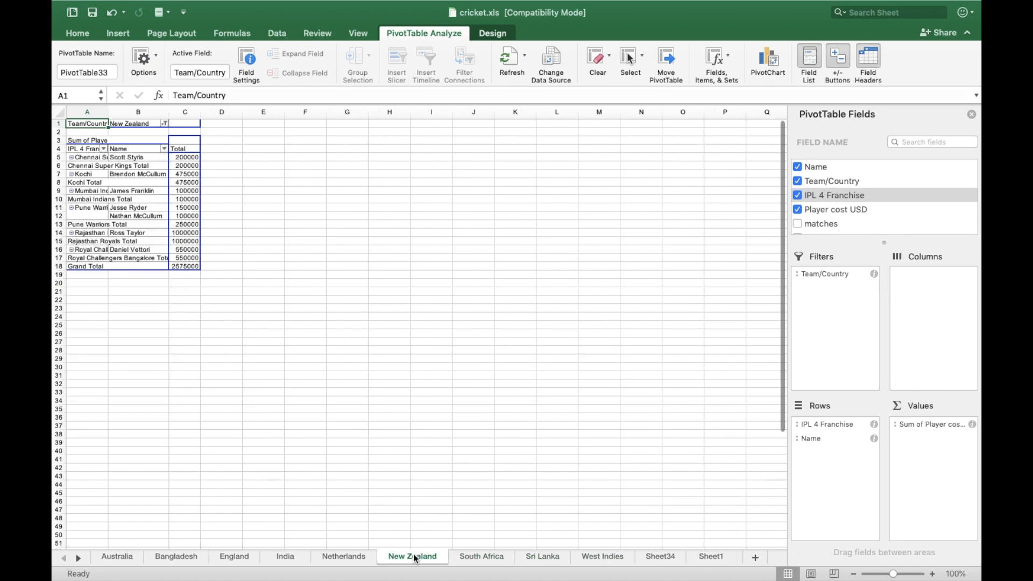
click(337, 555)
click(286, 559)
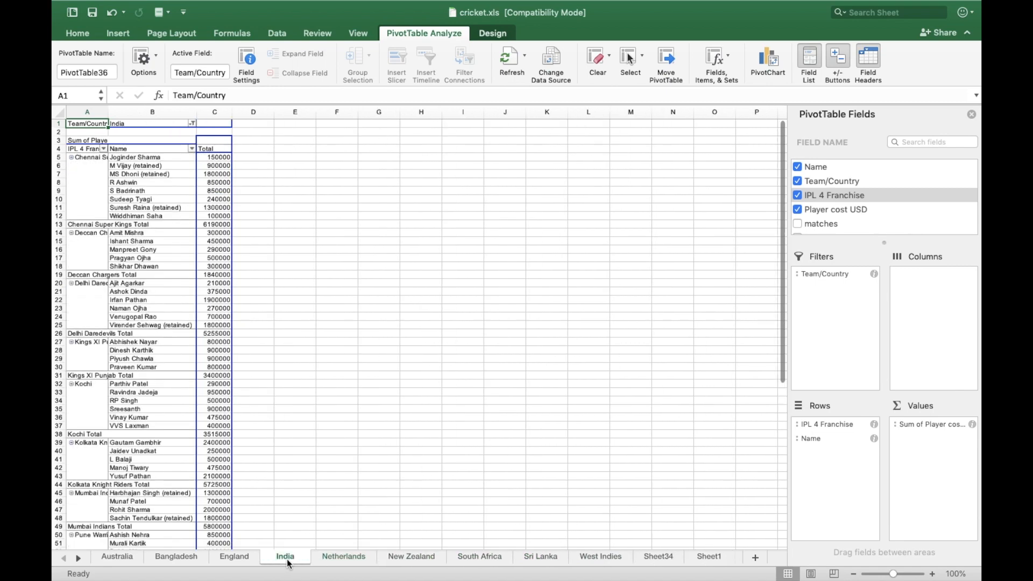